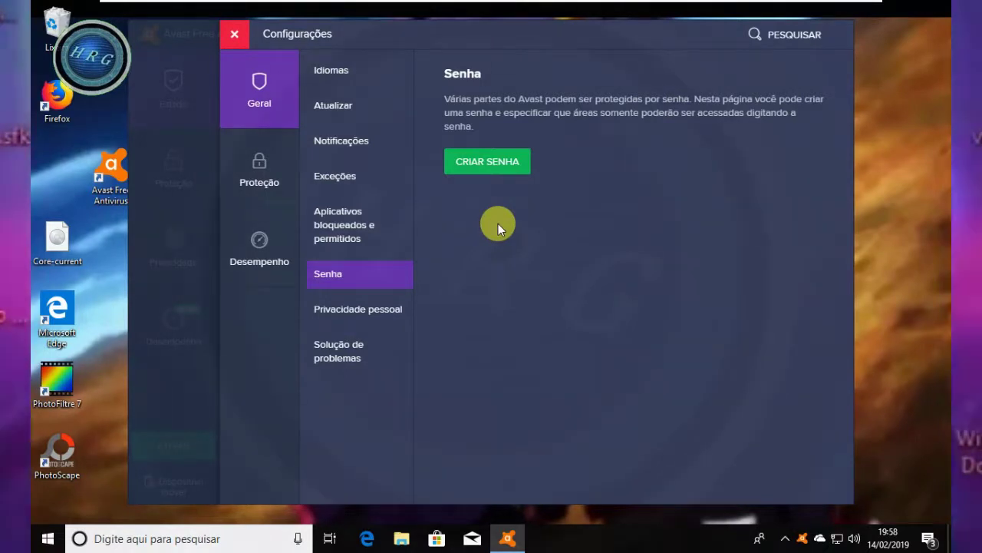
- Create a settings-only Avast password, entering it in both password fields and saving it
{"action": "left_click", "coordinate": [487, 172]}
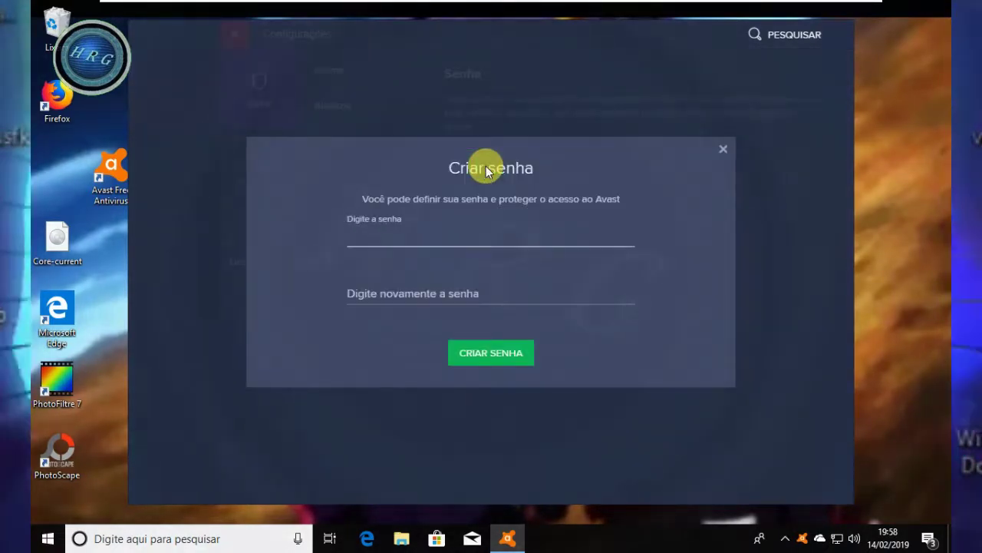
{"action": "left_click", "coordinate": [360, 286]}
{"action": "left_click", "coordinate": [355, 238]}
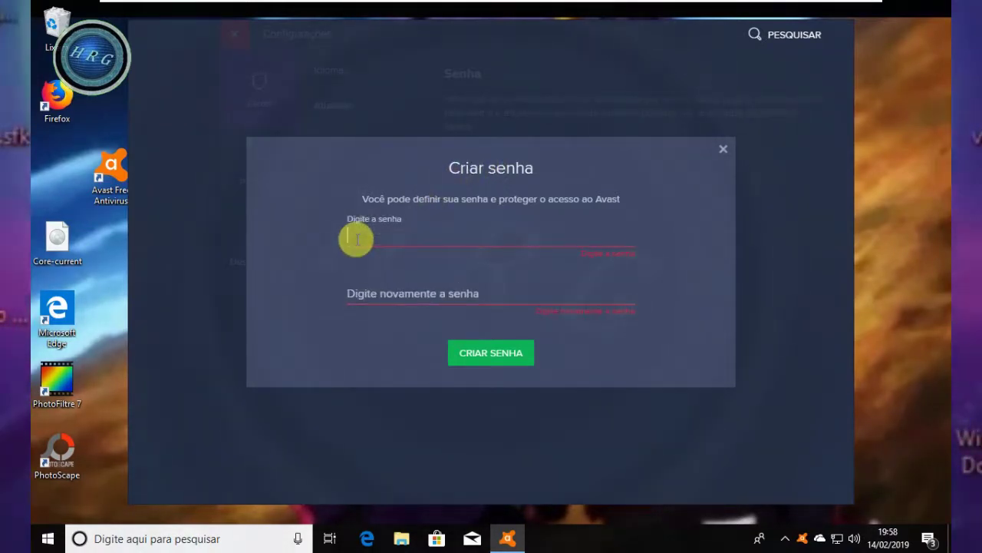
{"action": "left_click", "coordinate": [357, 292]}
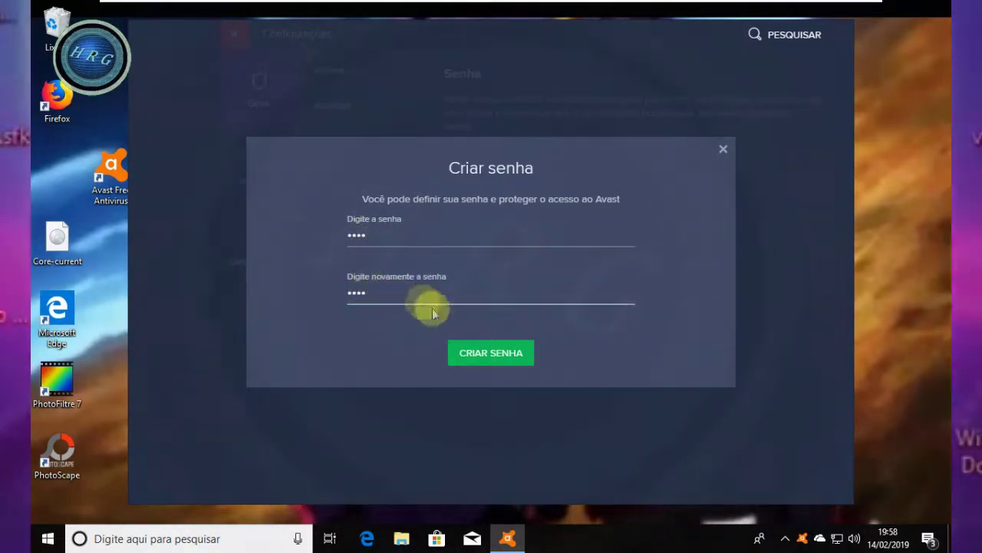
{"action": "left_click", "coordinate": [476, 353]}
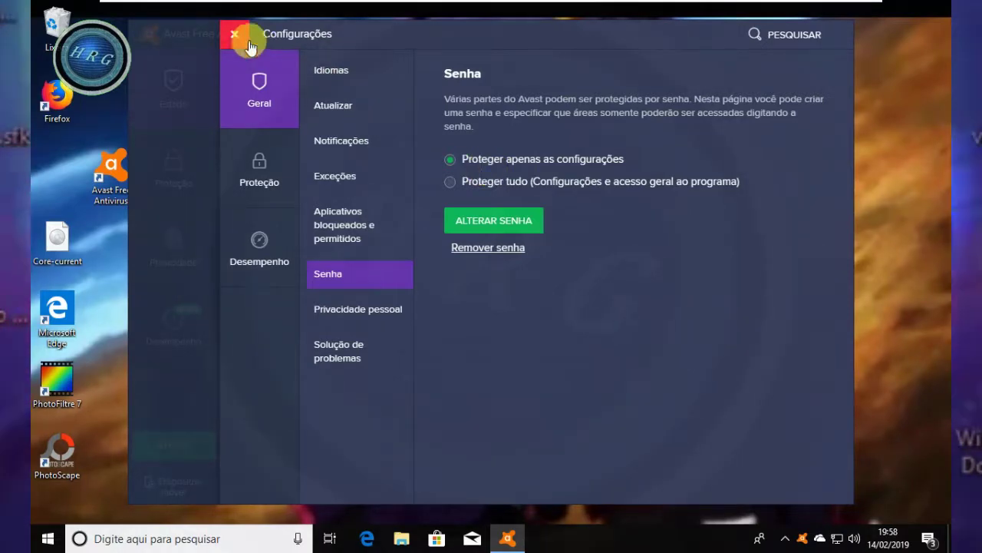
- Close settings and the main window, then disable the shields for 10 minutes from the tray menu
{"action": "left_click", "coordinate": [227, 34]}
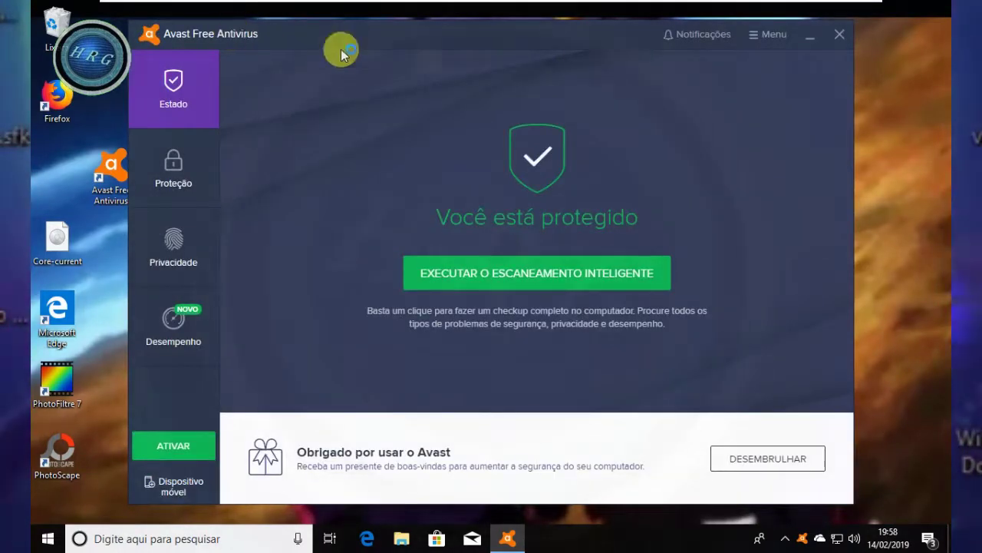
{"action": "left_click", "coordinate": [836, 35]}
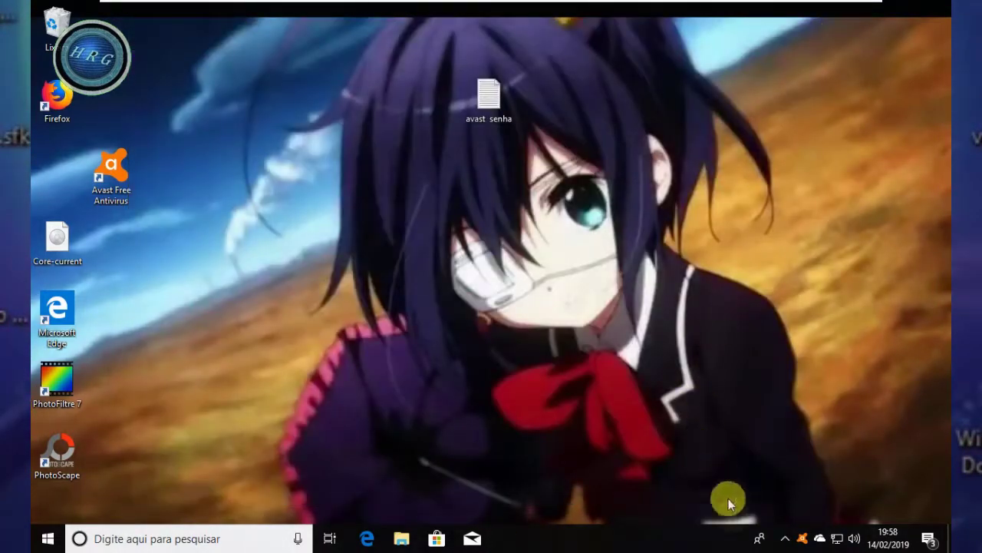
{"action": "right_click", "coordinate": [804, 542]}
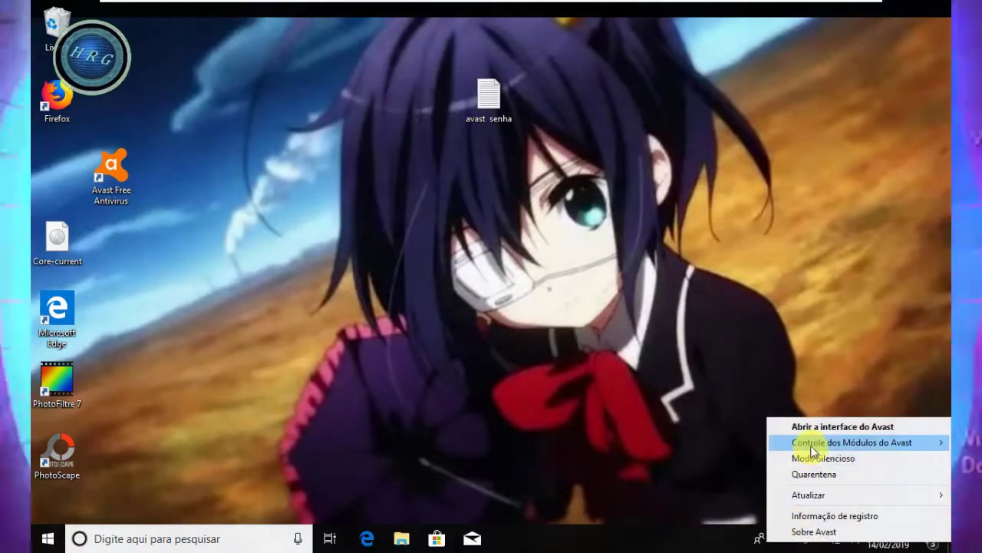
{"action": "mouse_move", "coordinate": [798, 442]}
{"action": "left_click", "coordinate": [622, 464]}
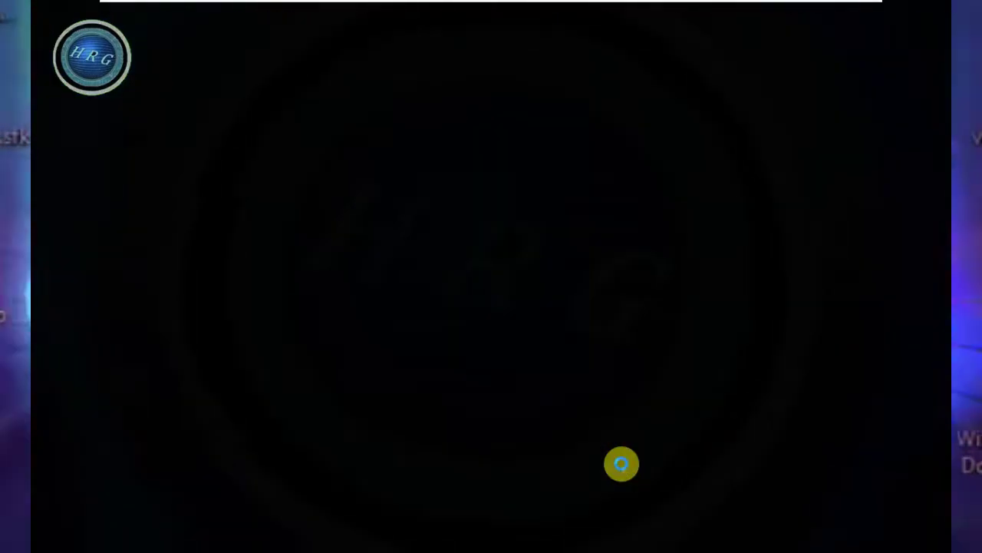
{"action": "left_click", "coordinate": [445, 332]}
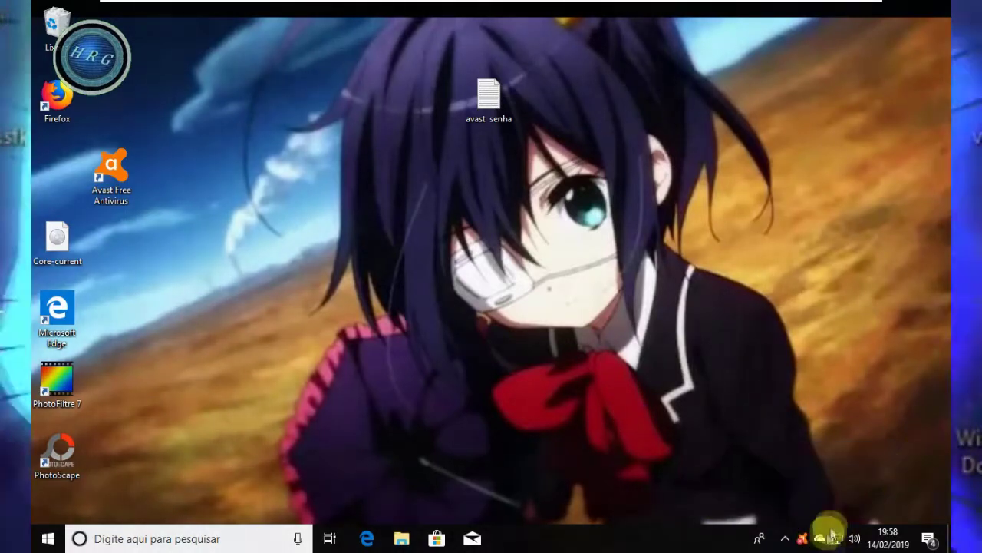
- Re-enable all protection modules from the tray menu and reopen the Avast interface
{"action": "right_click", "coordinate": [802, 543]}
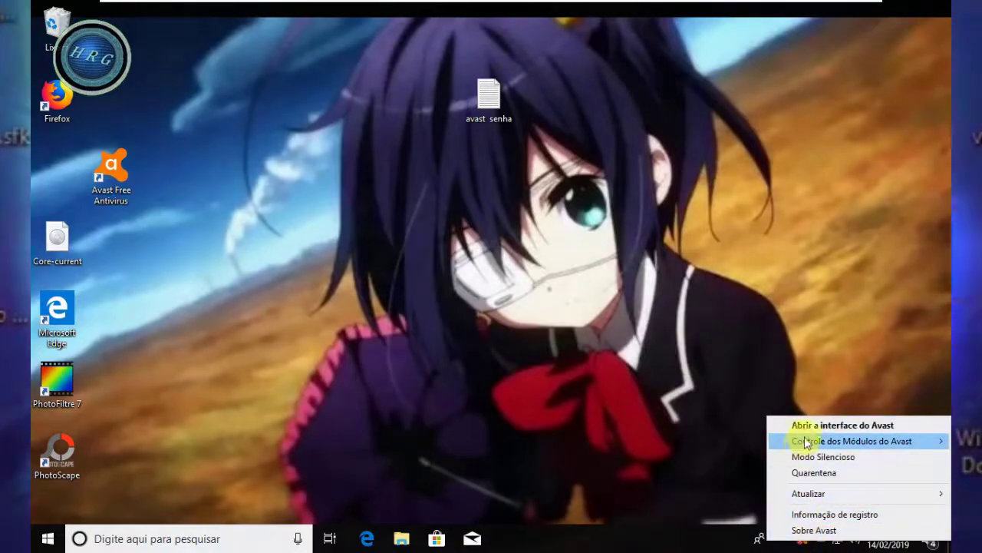
{"action": "mouse_move", "coordinate": [807, 441]}
{"action": "left_click", "coordinate": [746, 442]}
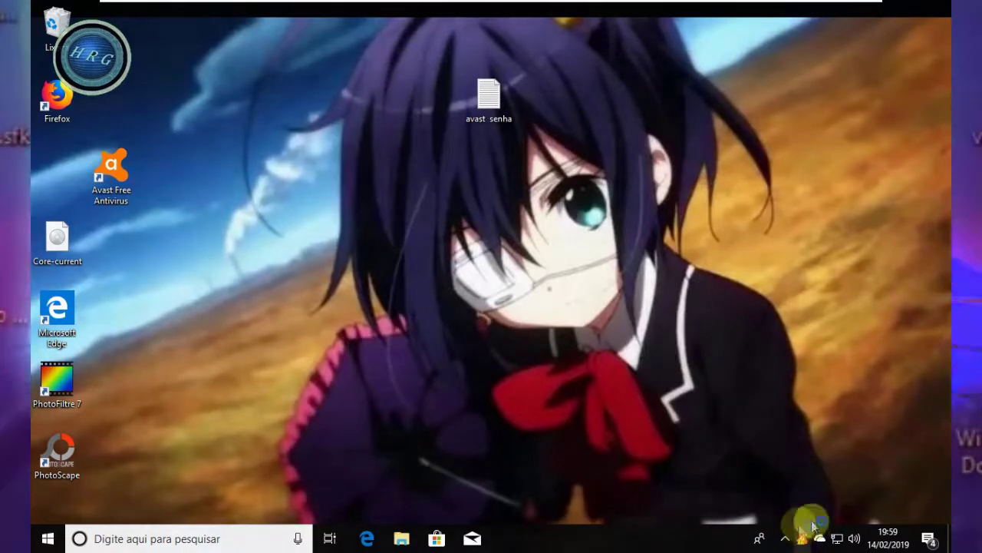
{"action": "mouse_move", "coordinate": [802, 536]}
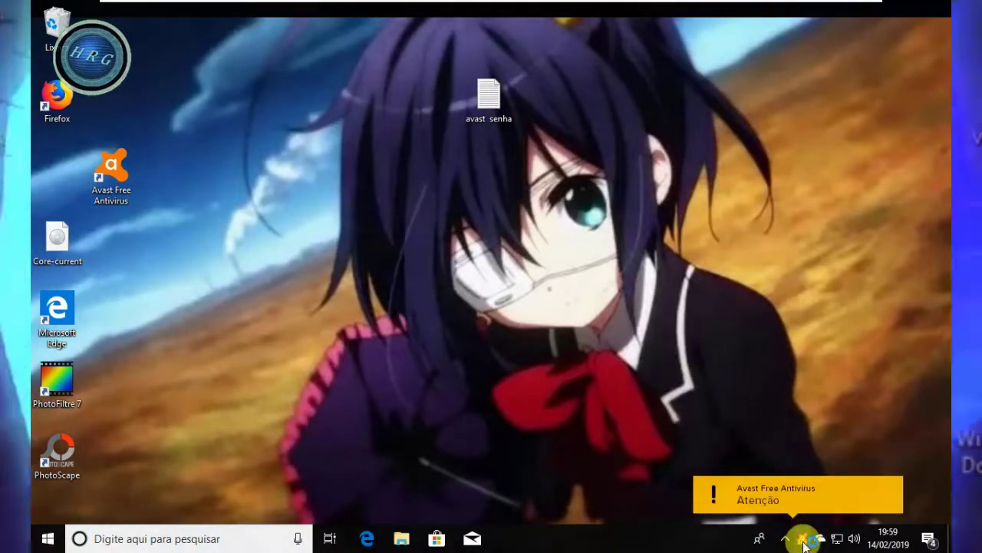
{"action": "right_click", "coordinate": [803, 538]}
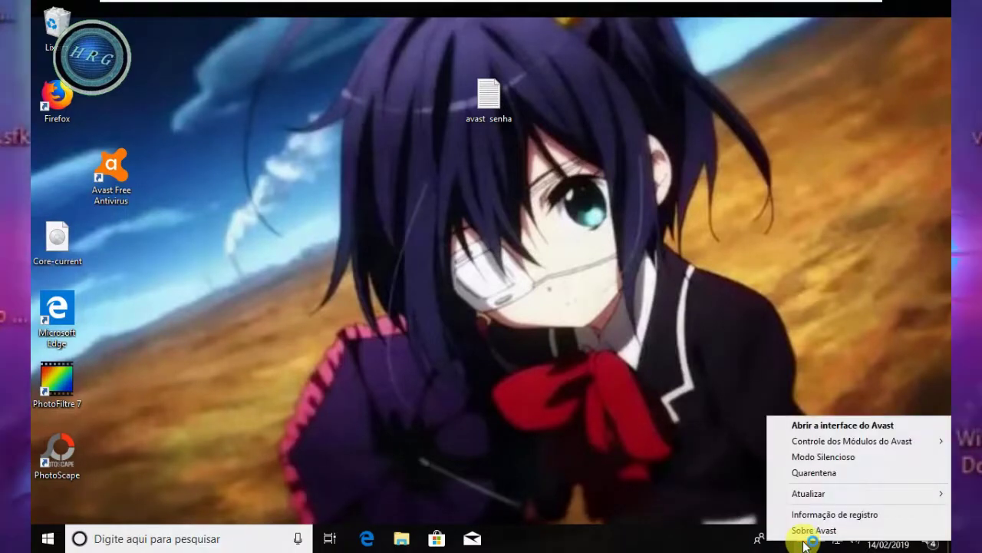
{"action": "left_click", "coordinate": [813, 426]}
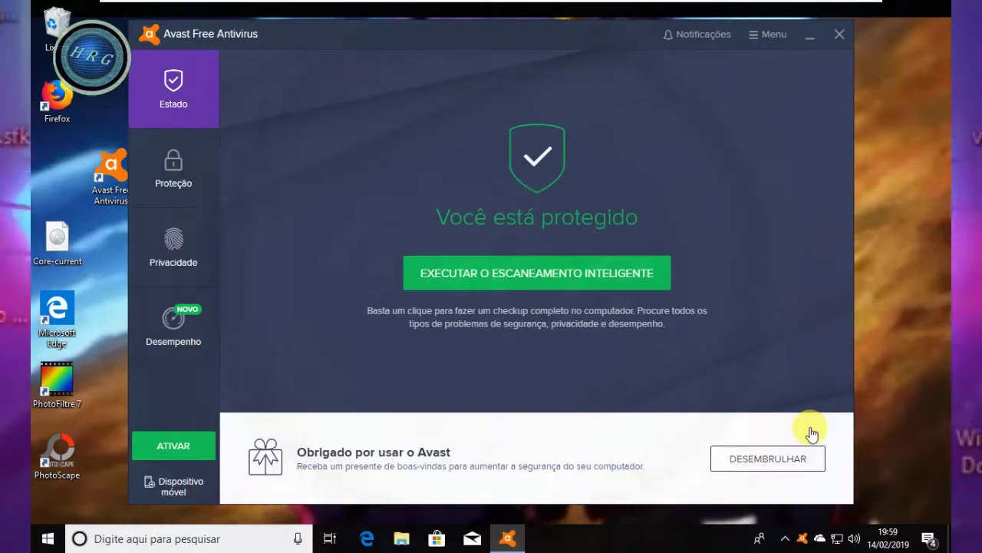
- Unlock Configurações with the password, set the Senha option to Proteger tudo, and close settings
{"action": "left_click", "coordinate": [762, 39]}
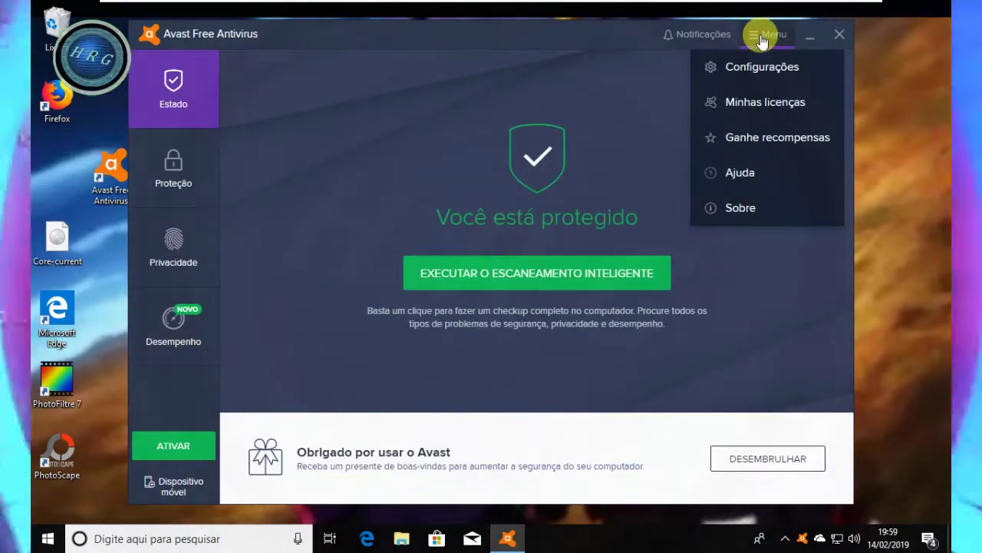
{"action": "left_click", "coordinate": [739, 68]}
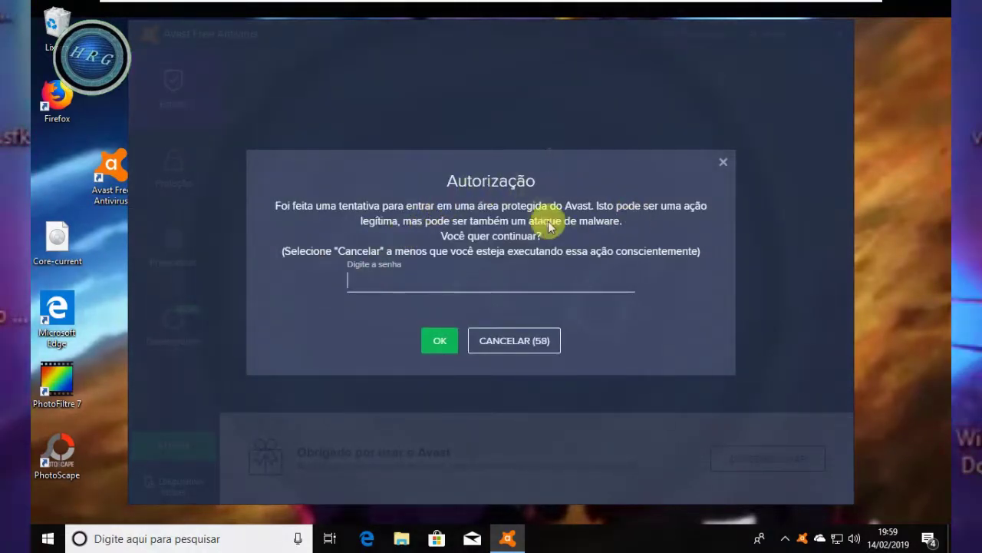
{"action": "left_click", "coordinate": [415, 294]}
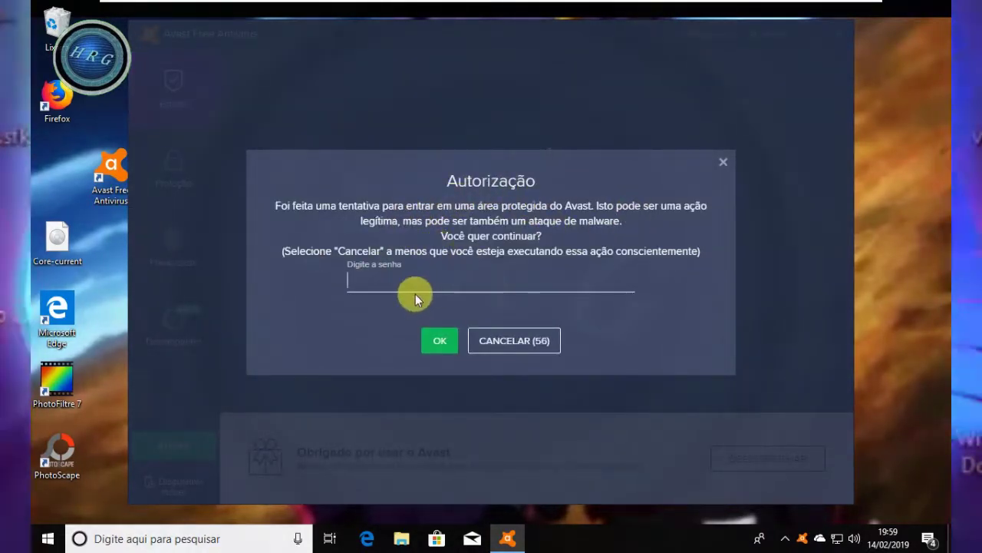
{"action": "type", "text": "aaaa"}
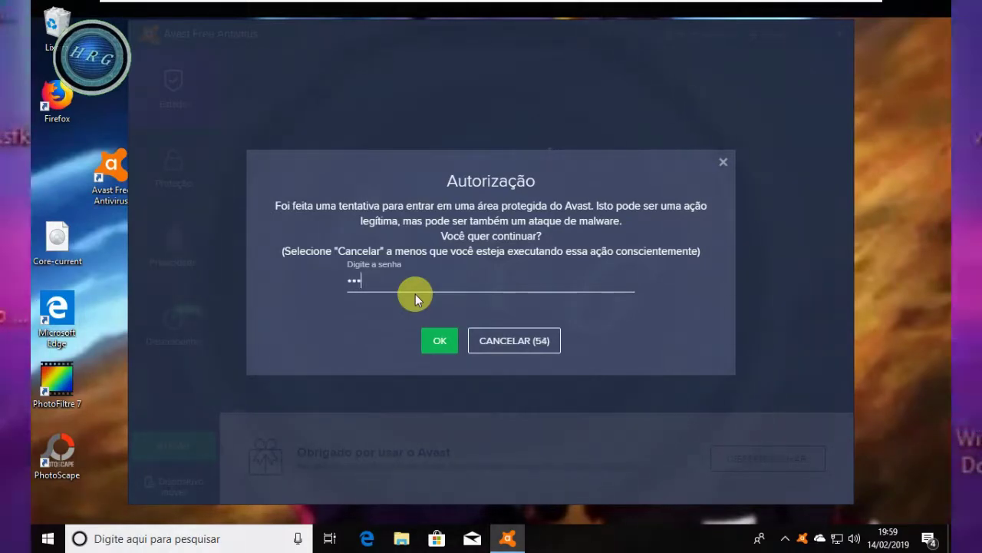
{"action": "left_click", "coordinate": [442, 343]}
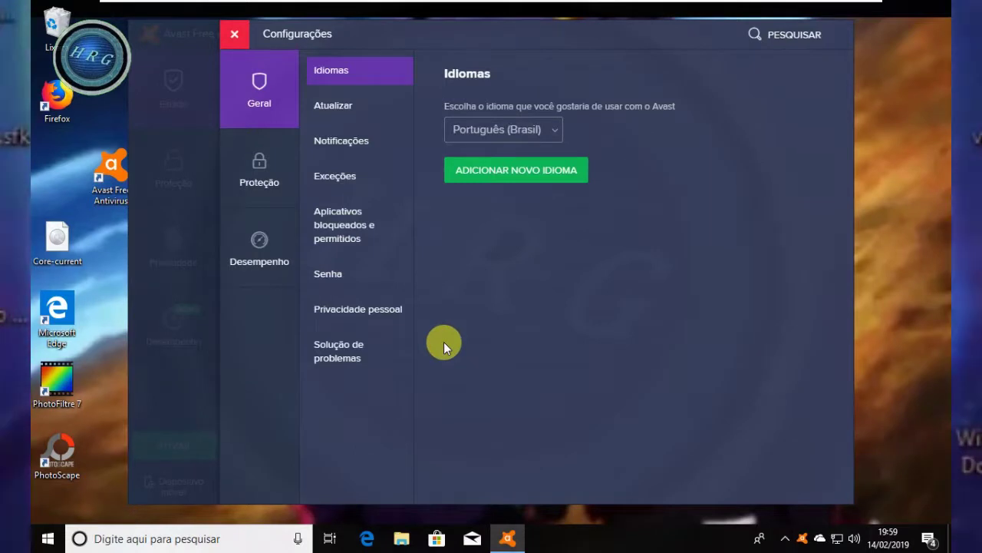
{"action": "left_click", "coordinate": [328, 275]}
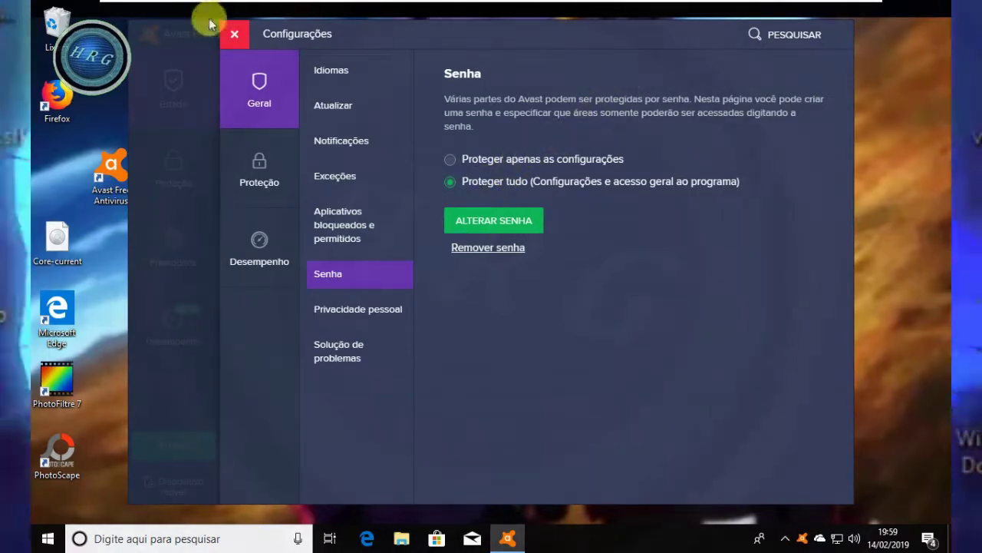
{"action": "left_click", "coordinate": [234, 37]}
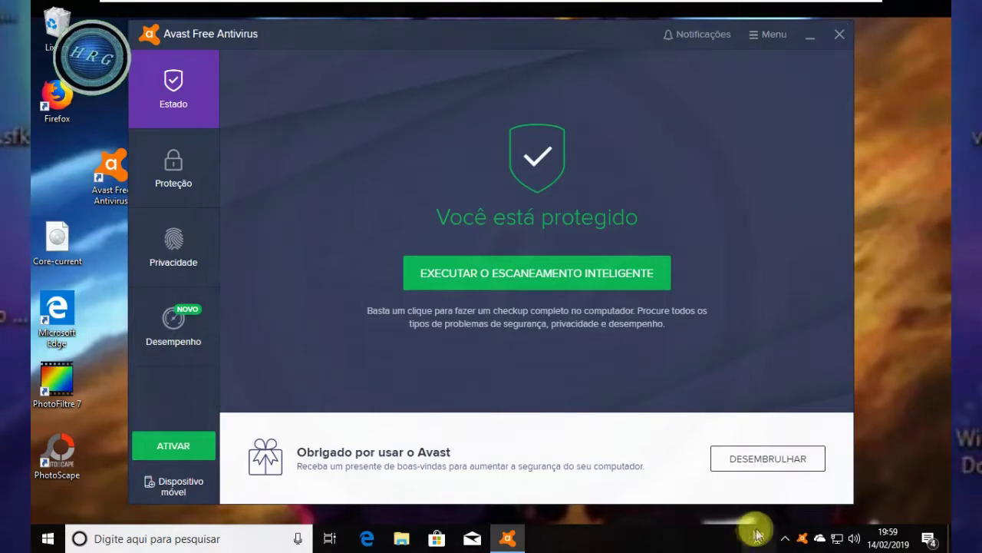
{"action": "right_click", "coordinate": [803, 544]}
{"action": "mouse_move", "coordinate": [822, 439]}
{"action": "left_click", "coordinate": [662, 463]}
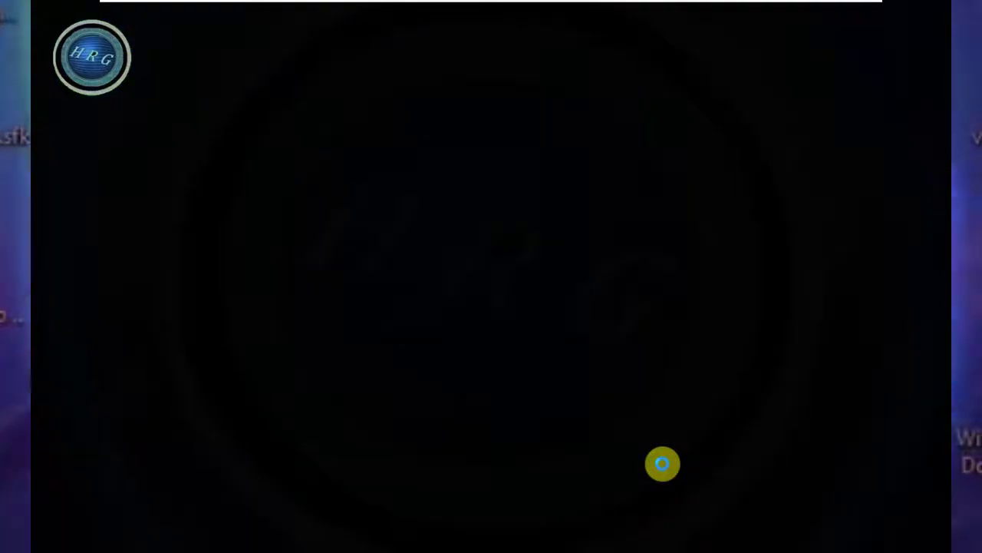
{"action": "left_click", "coordinate": [422, 312]}
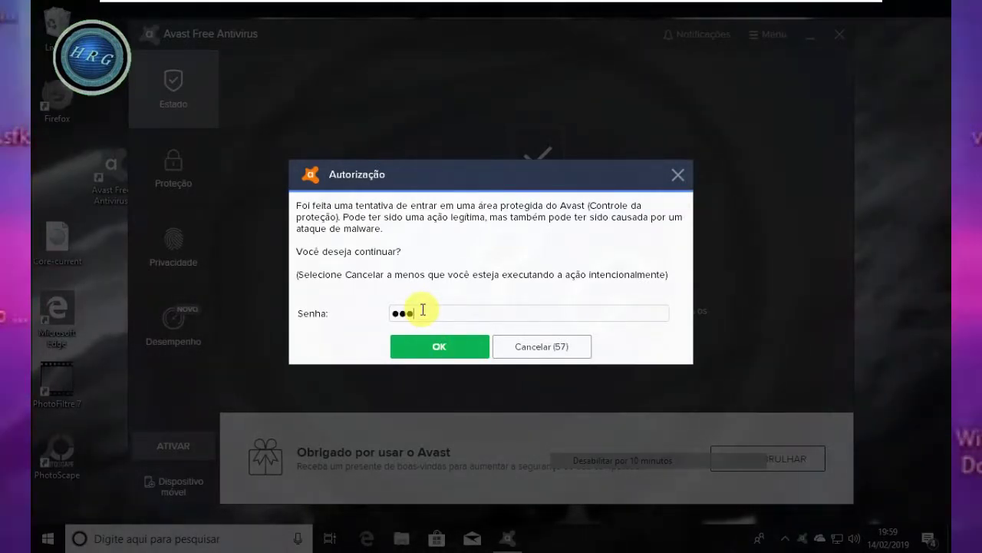
{"action": "key", "text": "BackSpace"}
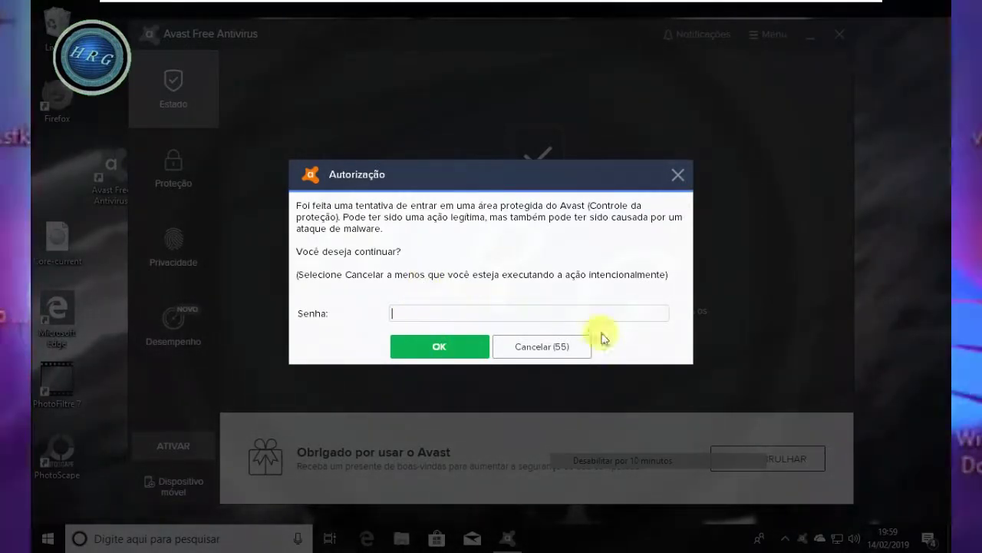
{"action": "left_click", "coordinate": [573, 354]}
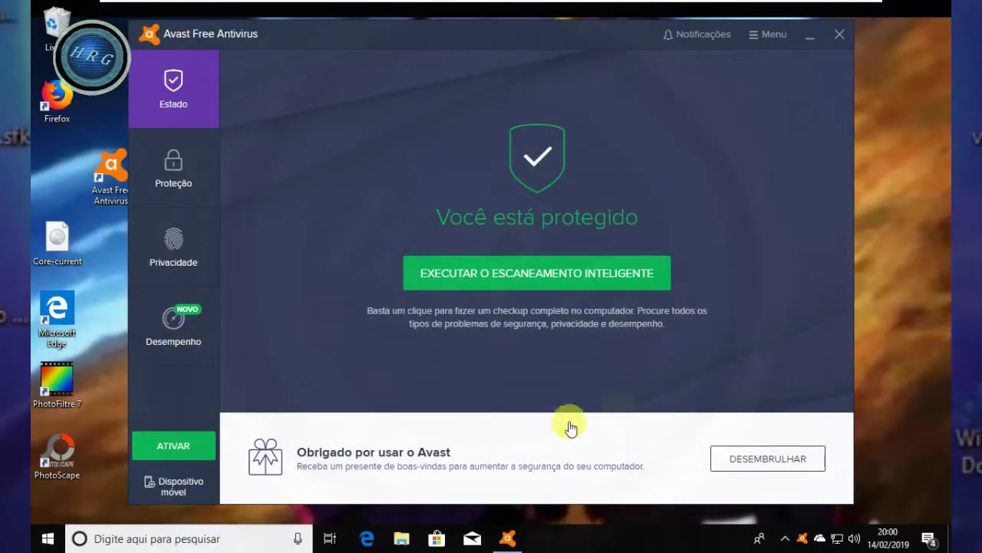
- Open Configurações from the Menu, close it without changes, then close the main window
{"action": "left_click", "coordinate": [766, 36]}
{"action": "left_click", "coordinate": [749, 69]}
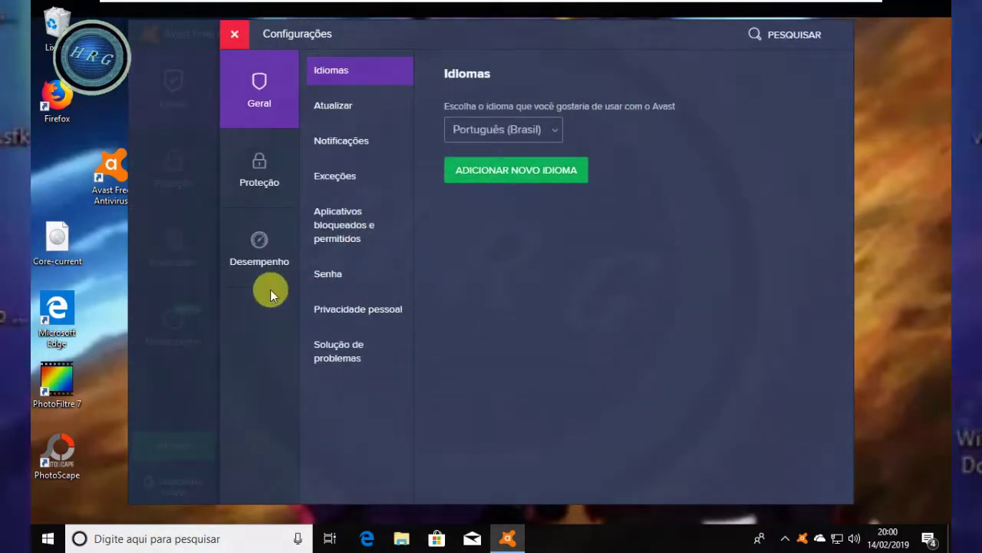
{"action": "left_click", "coordinate": [233, 38]}
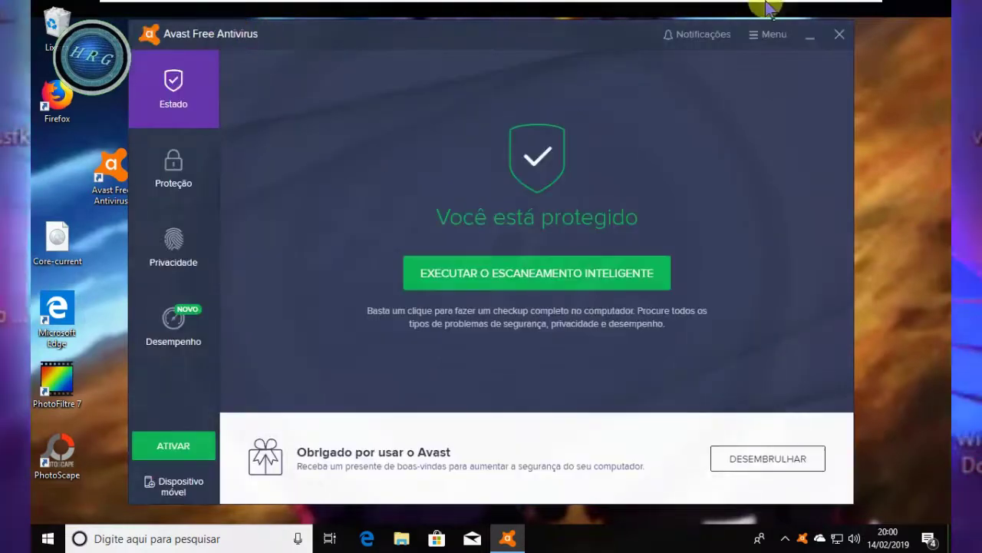
{"action": "left_click", "coordinate": [839, 36]}
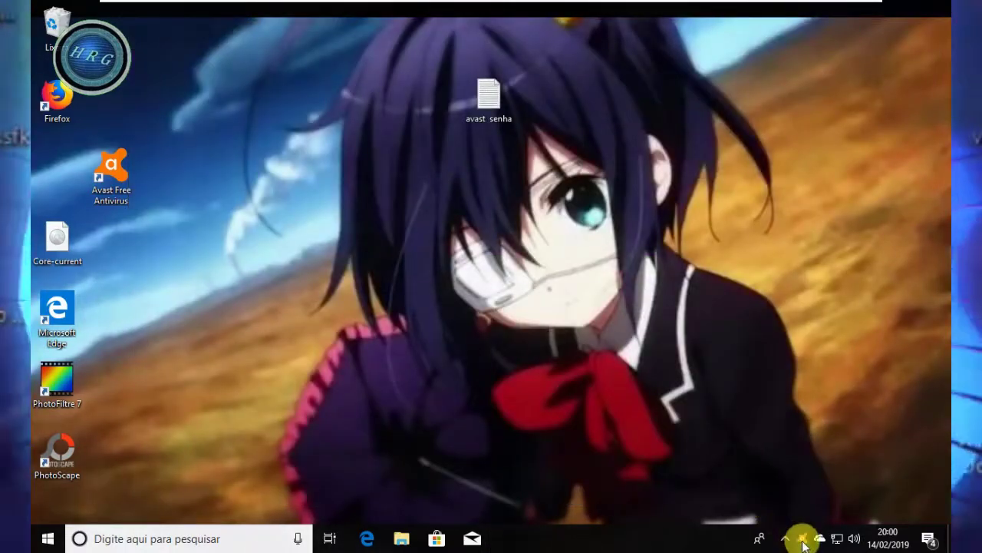
- Reopen Avast from the tray icon and enter the password in the Autorização prompt
{"action": "right_click", "coordinate": [803, 541]}
{"action": "left_click", "coordinate": [816, 425]}
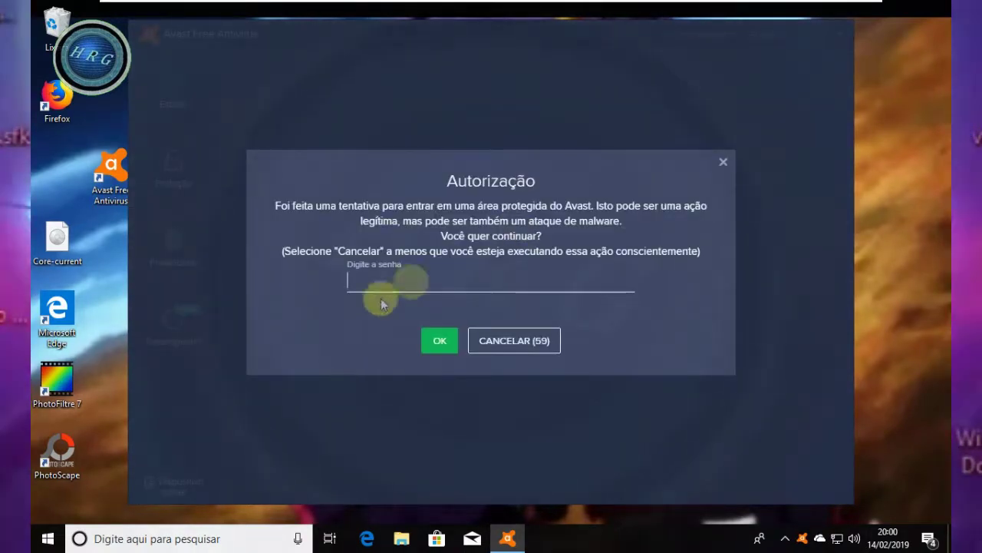
{"action": "left_click", "coordinate": [408, 290]}
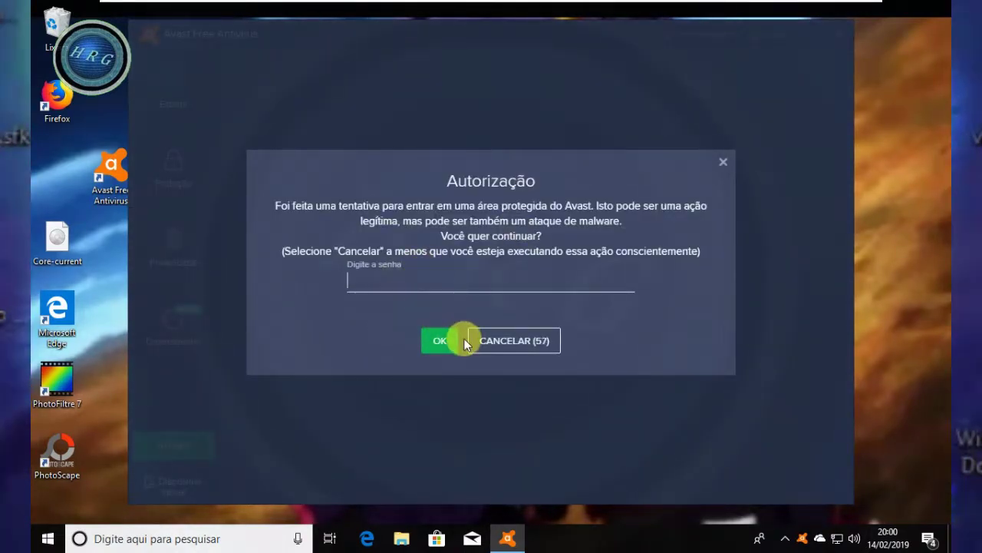
{"action": "type", "text": "1234"}
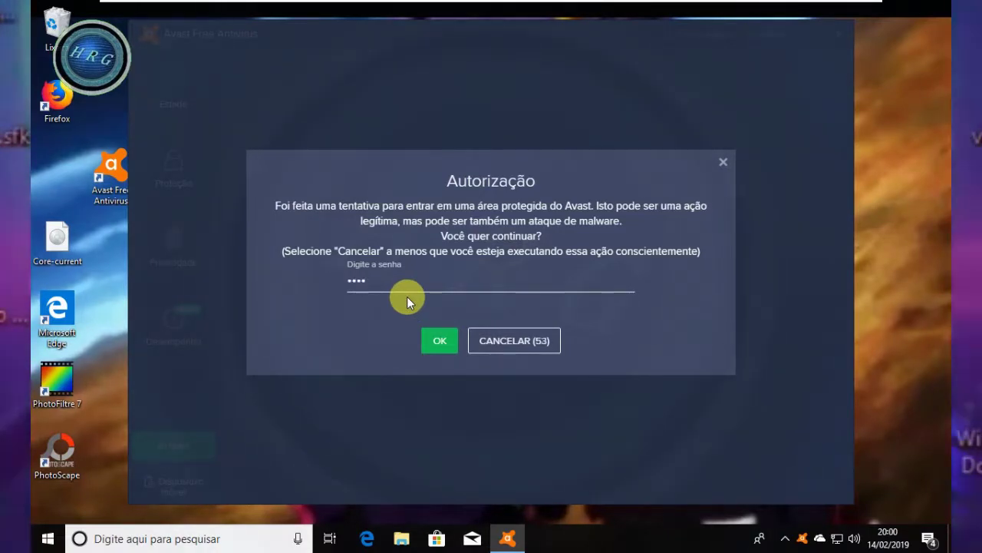
{"action": "left_click", "coordinate": [435, 340]}
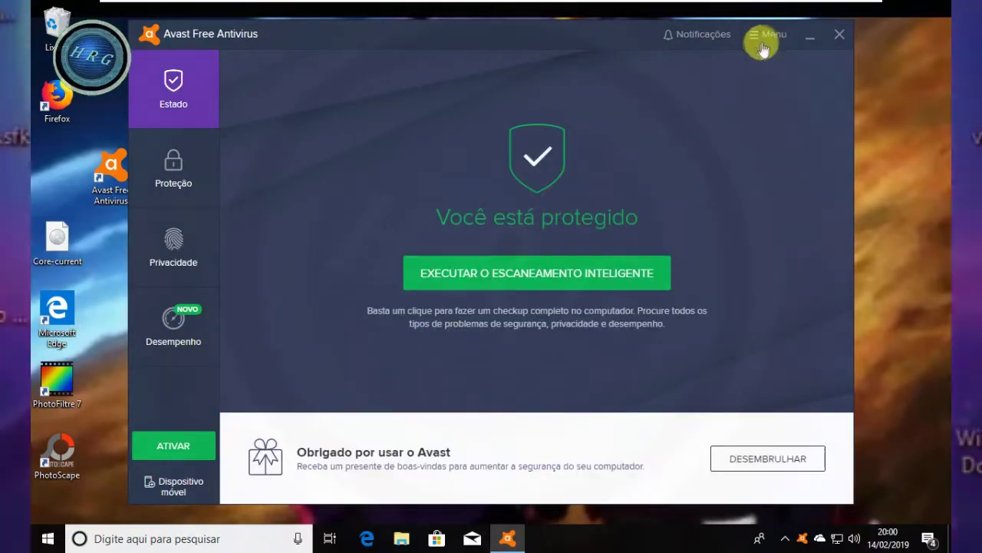
- On the Senha settings page, change the password to a new six-character one, confirmed twice
{"action": "left_click", "coordinate": [767, 36]}
{"action": "left_click", "coordinate": [765, 64]}
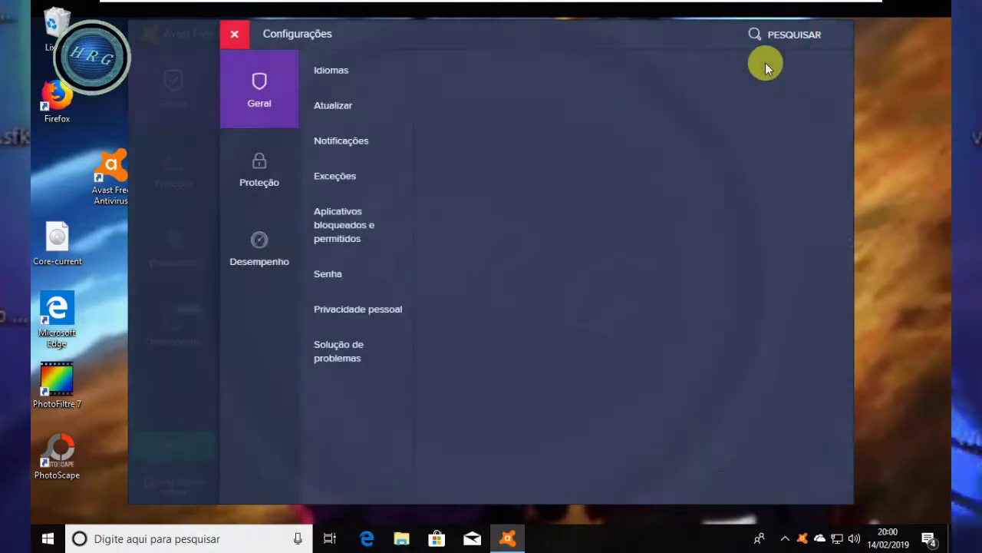
{"action": "left_click", "coordinate": [330, 278]}
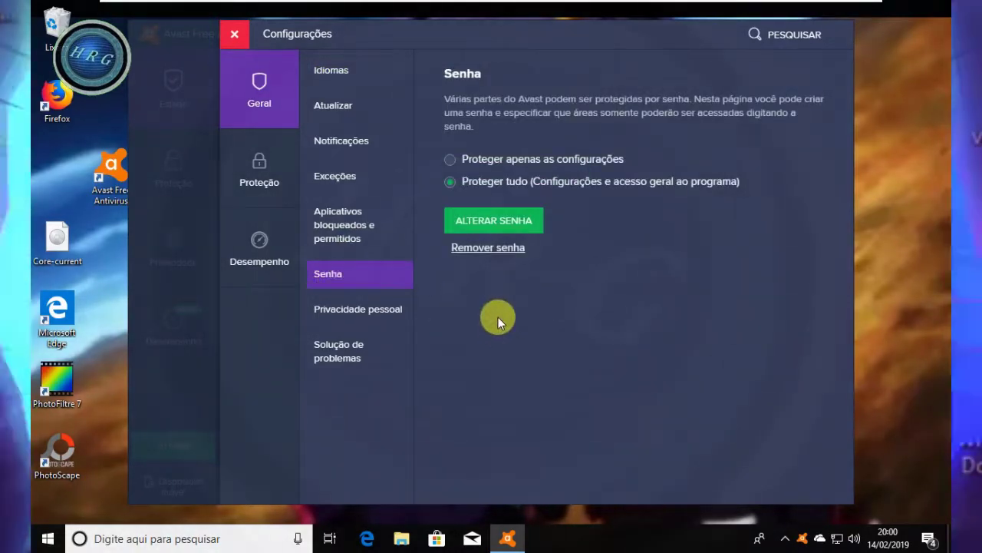
{"action": "left_click", "coordinate": [496, 223]}
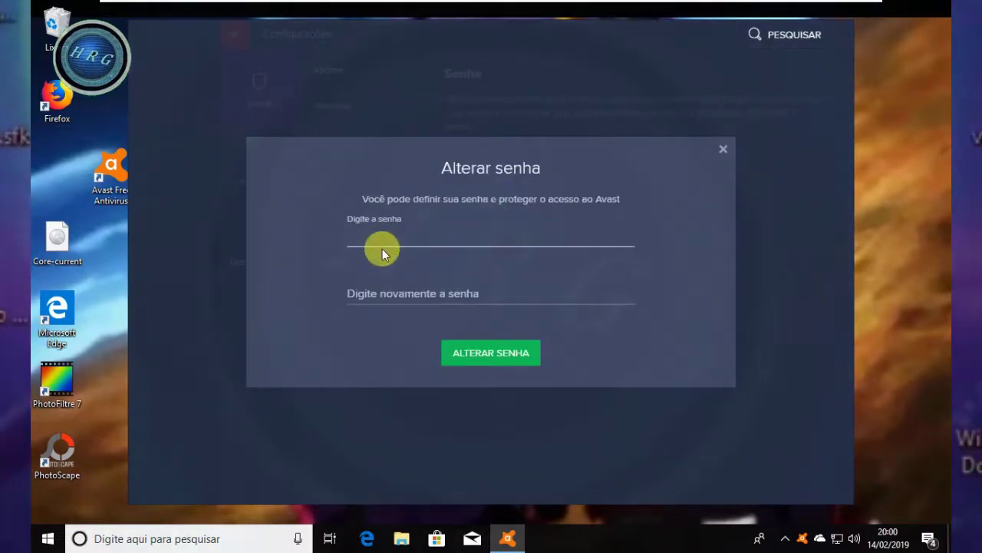
{"action": "type", "text": "••"}
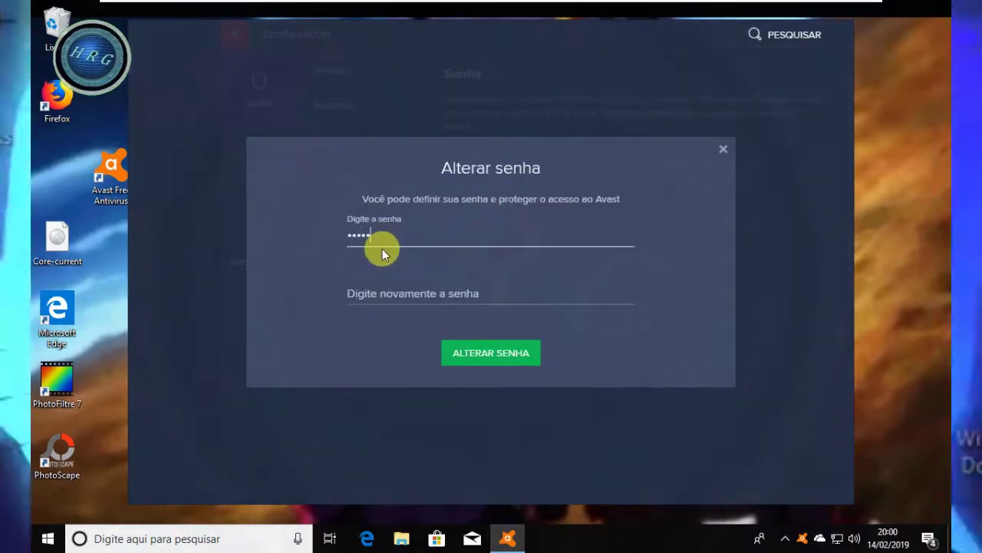
{"action": "left_click", "coordinate": [405, 299]}
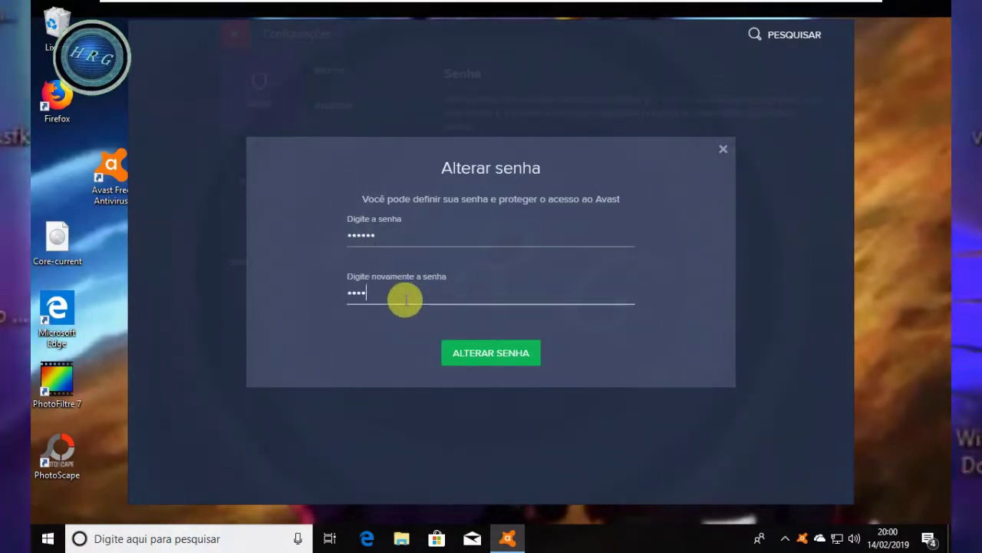
{"action": "type", "text": "••••••"}
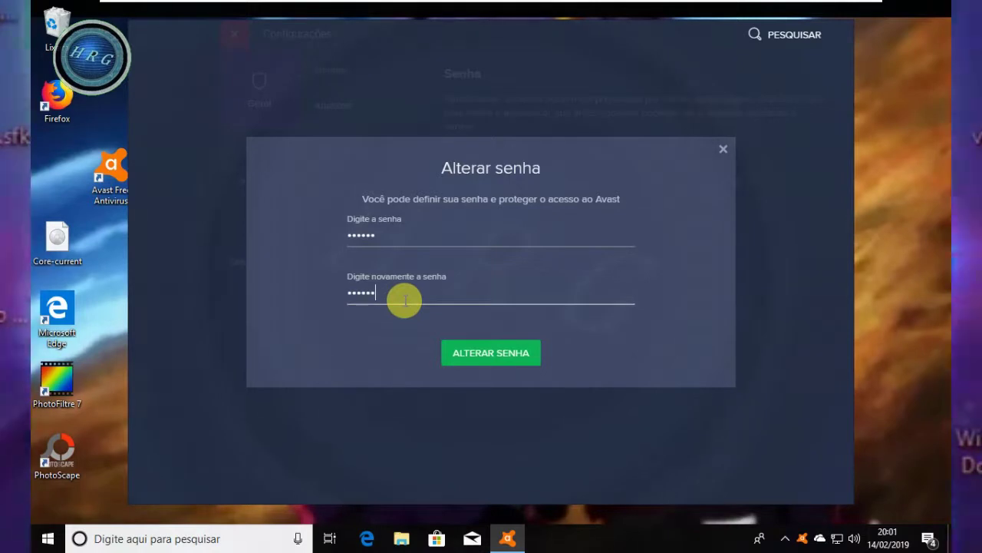
{"action": "left_click", "coordinate": [511, 358]}
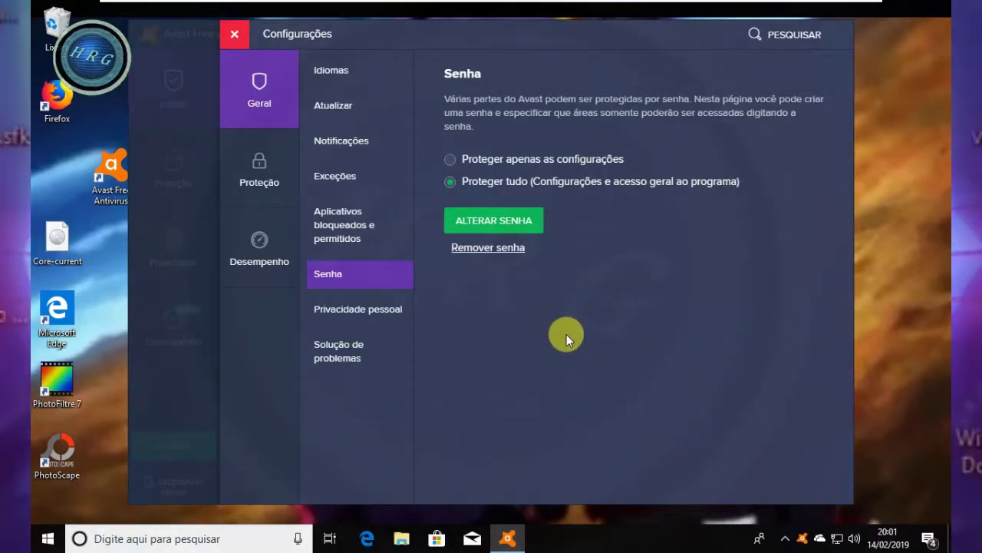
- Remove the Avast password using the Remover senha link
{"action": "left_click", "coordinate": [469, 254]}
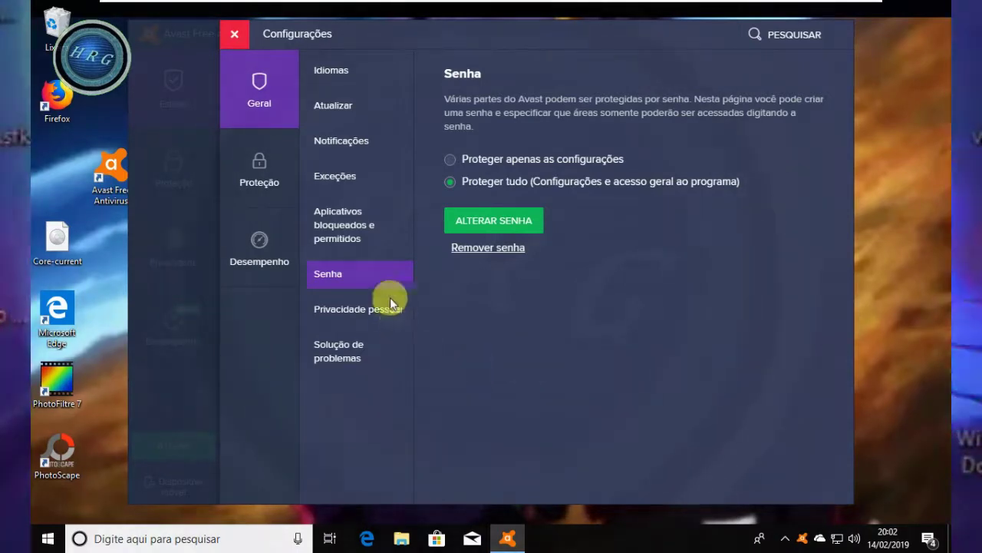
{"action": "left_click", "coordinate": [476, 247]}
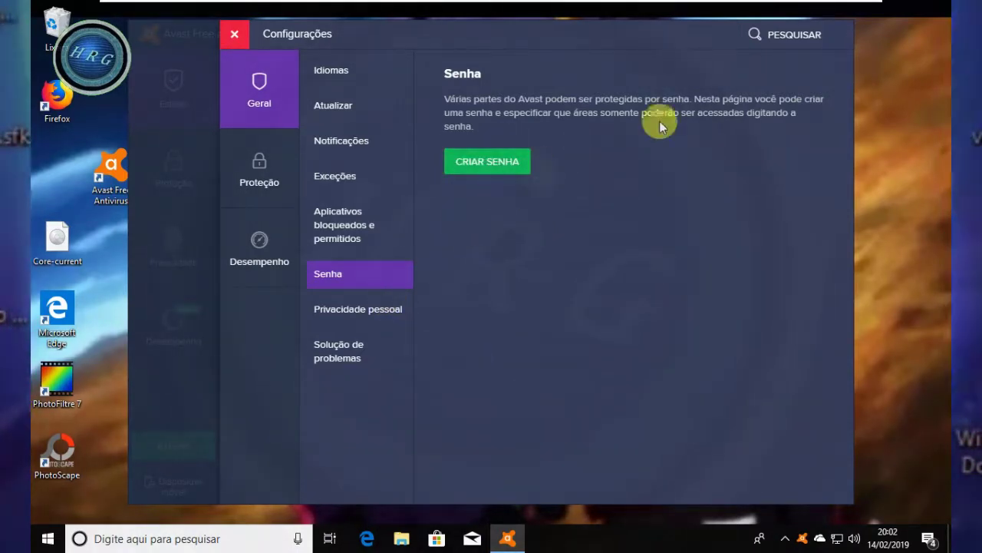
- Close Configurações and disable all modules for 10 minutes via Controle dos Módulos, confirming with Sim
{"action": "left_click", "coordinate": [233, 37]}
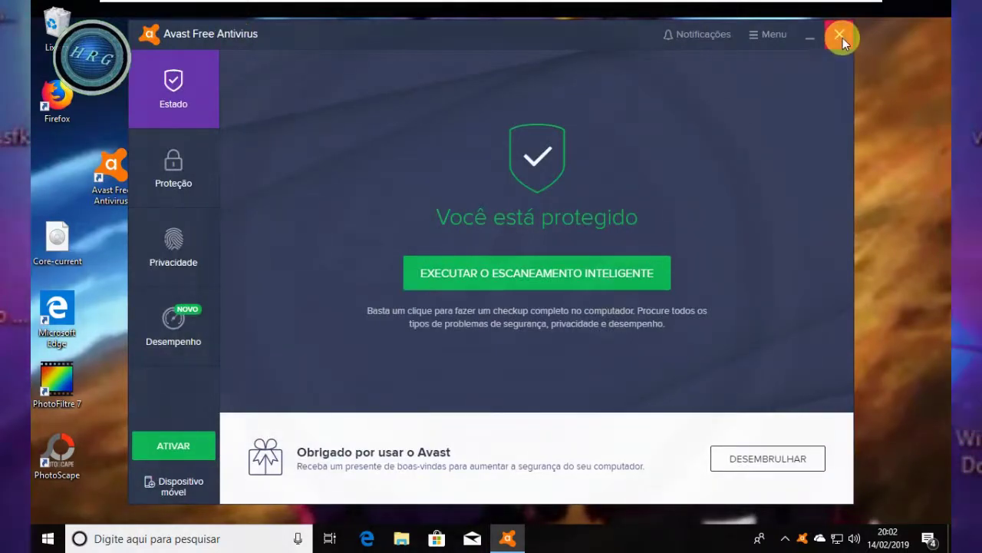
{"action": "right_click", "coordinate": [806, 539]}
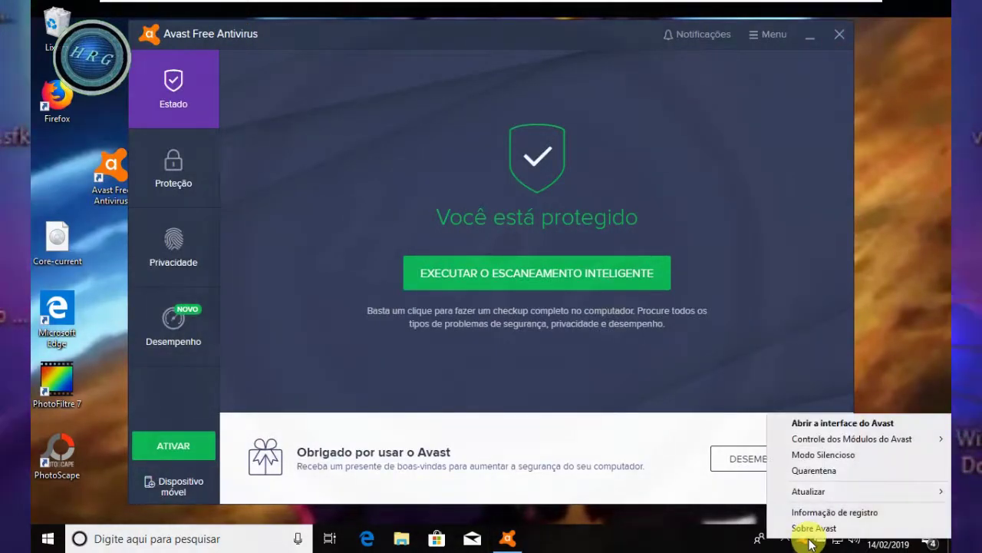
{"action": "mouse_move", "coordinate": [801, 438]}
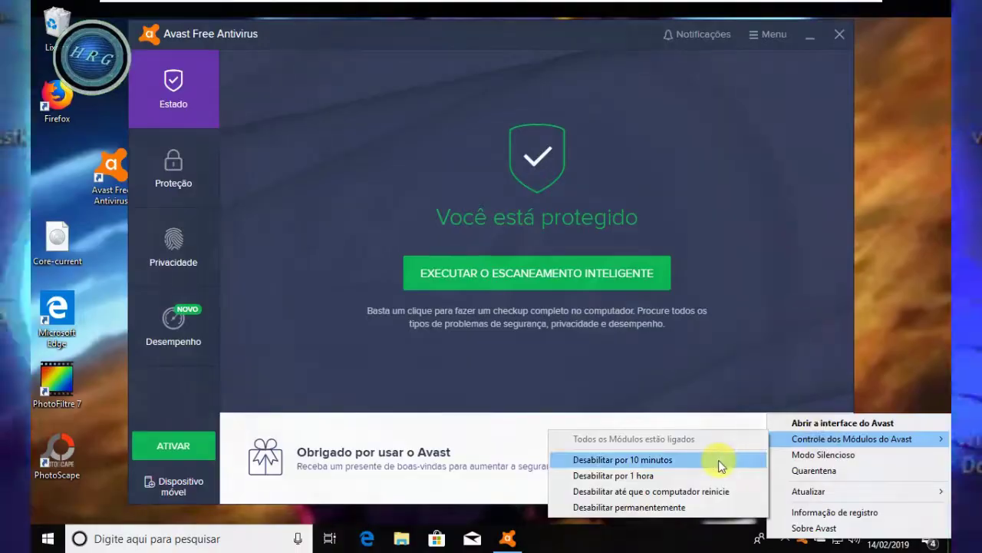
{"action": "left_click", "coordinate": [720, 462]}
{"action": "left_click", "coordinate": [462, 332]}
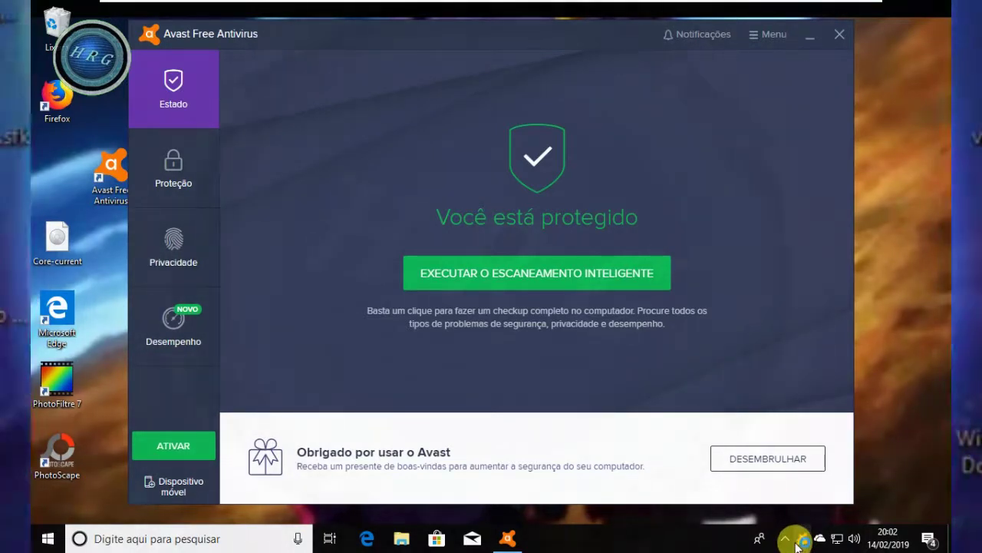
- Turn all modules back on with Habilitar todos os Módulos and close the Avast window
{"action": "left_click", "coordinate": [801, 540]}
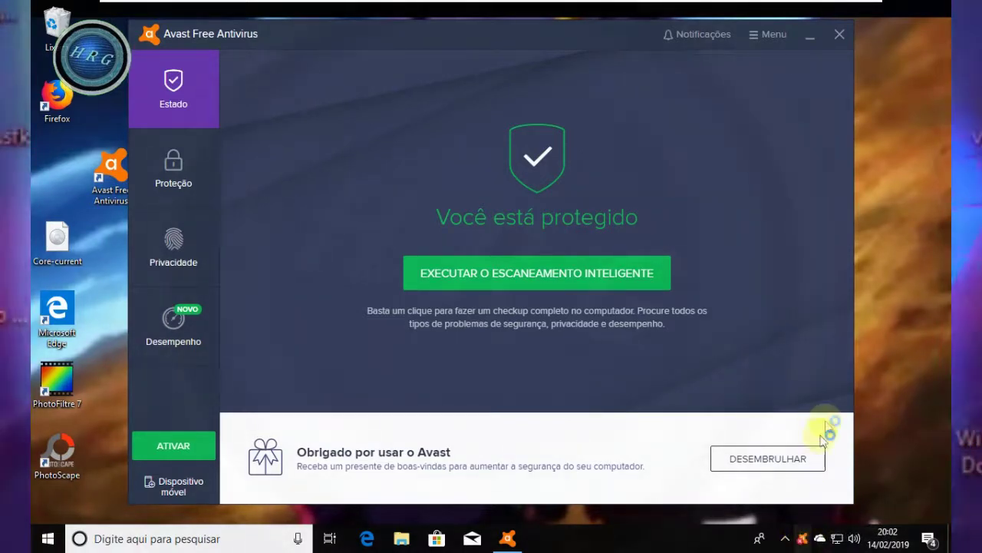
{"action": "right_click", "coordinate": [803, 541]}
{"action": "left_click", "coordinate": [928, 459]}
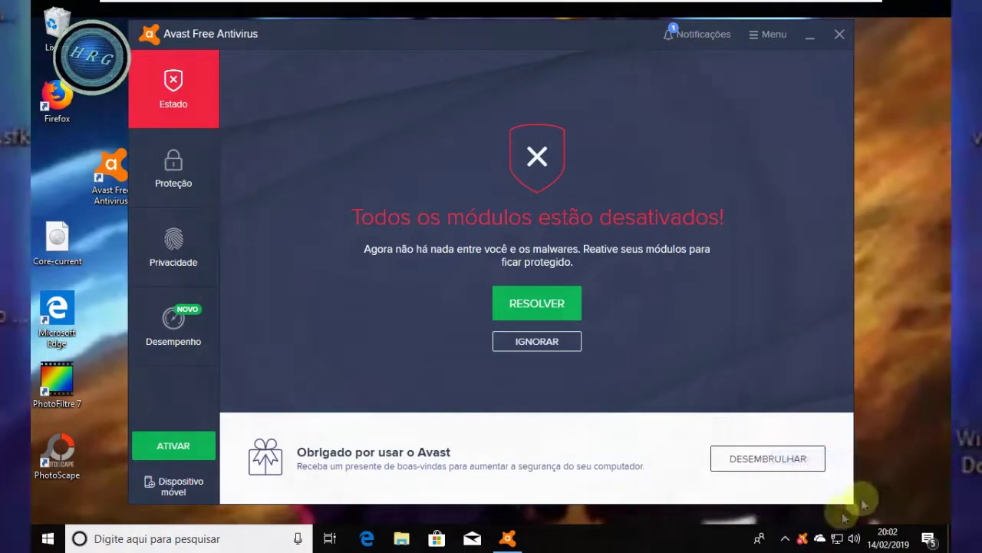
{"action": "right_click", "coordinate": [802, 541]}
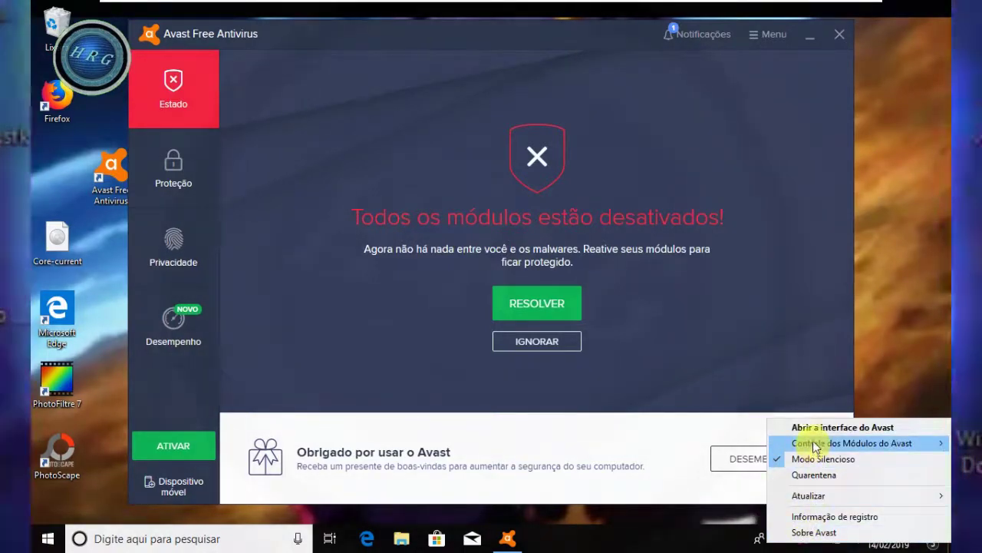
{"action": "mouse_move", "coordinate": [812, 445]}
{"action": "left_click", "coordinate": [715, 446]}
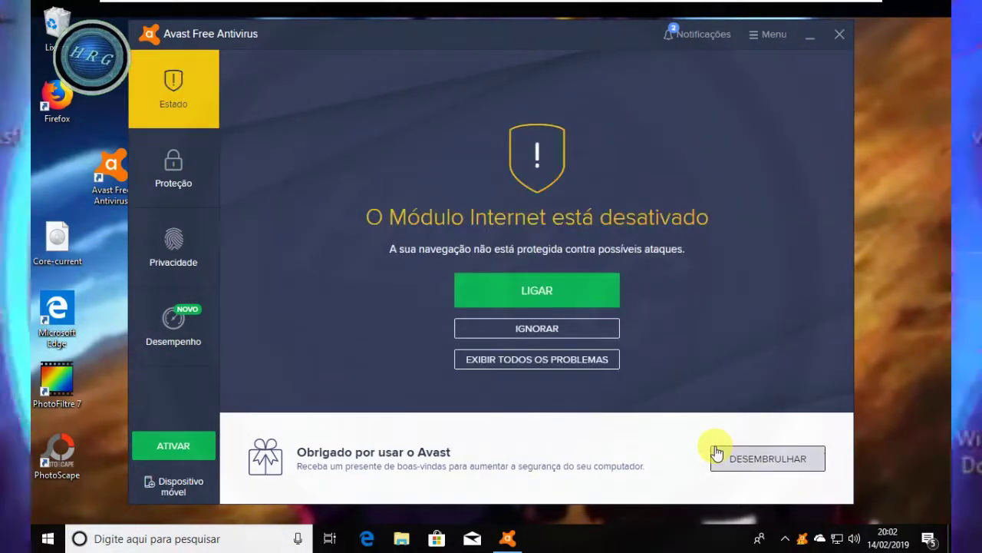
{"action": "left_click", "coordinate": [840, 35]}
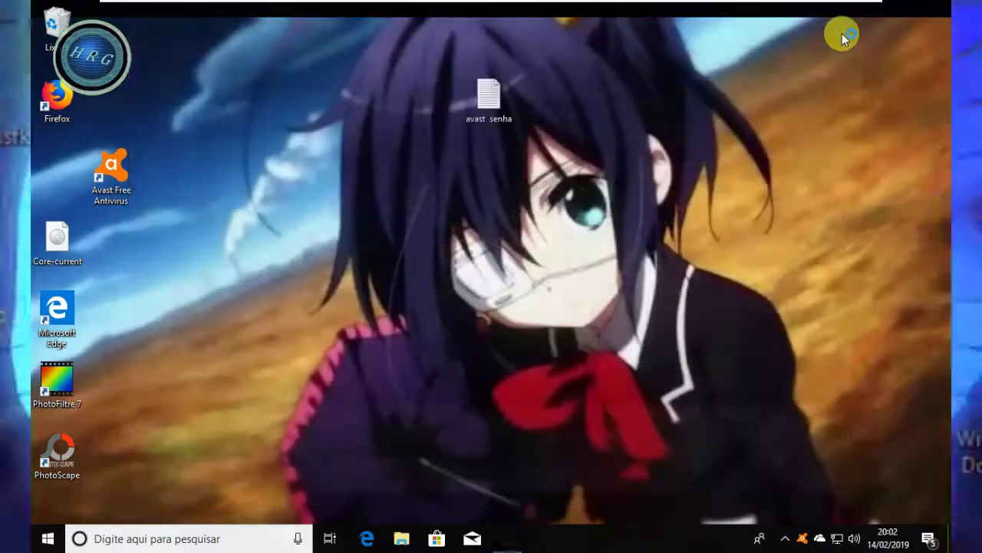
{"action": "right_click", "coordinate": [805, 544]}
{"action": "left_click", "coordinate": [819, 427]}
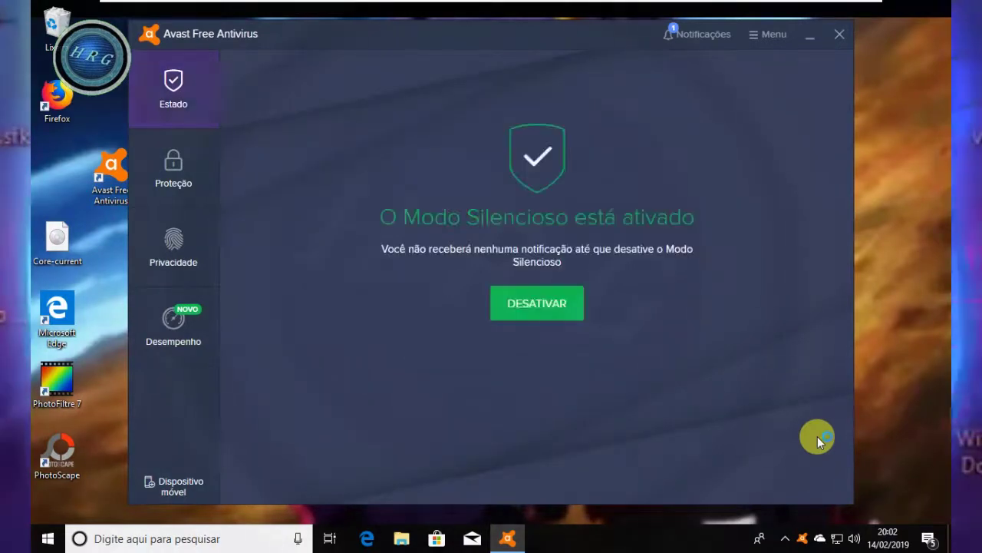
{"action": "left_click", "coordinate": [769, 43]}
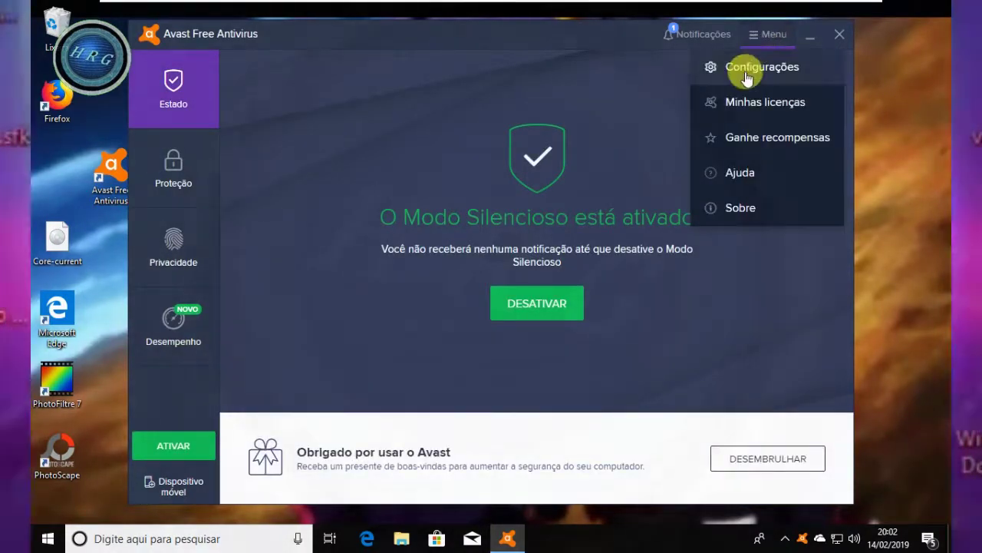
{"action": "left_click", "coordinate": [745, 69]}
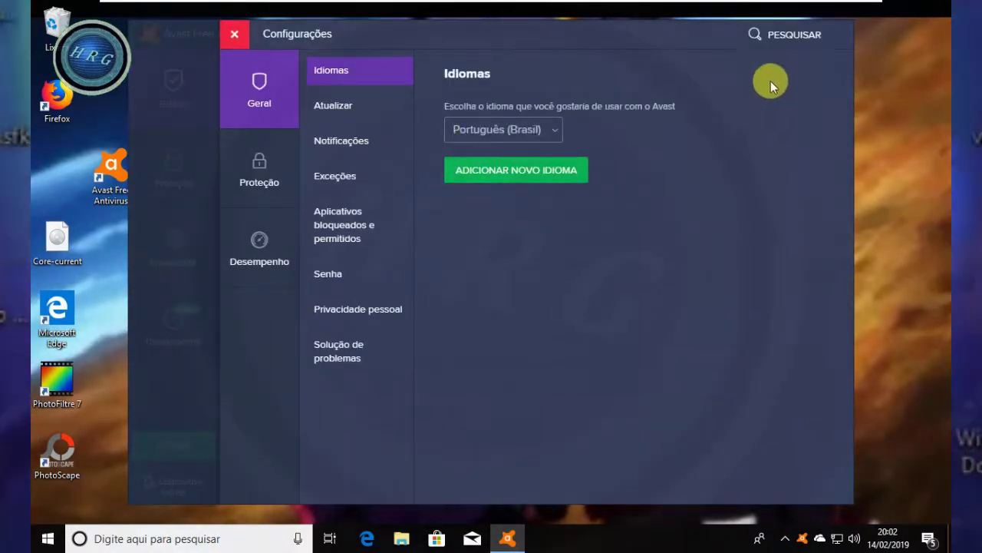
{"action": "left_click", "coordinate": [231, 35]}
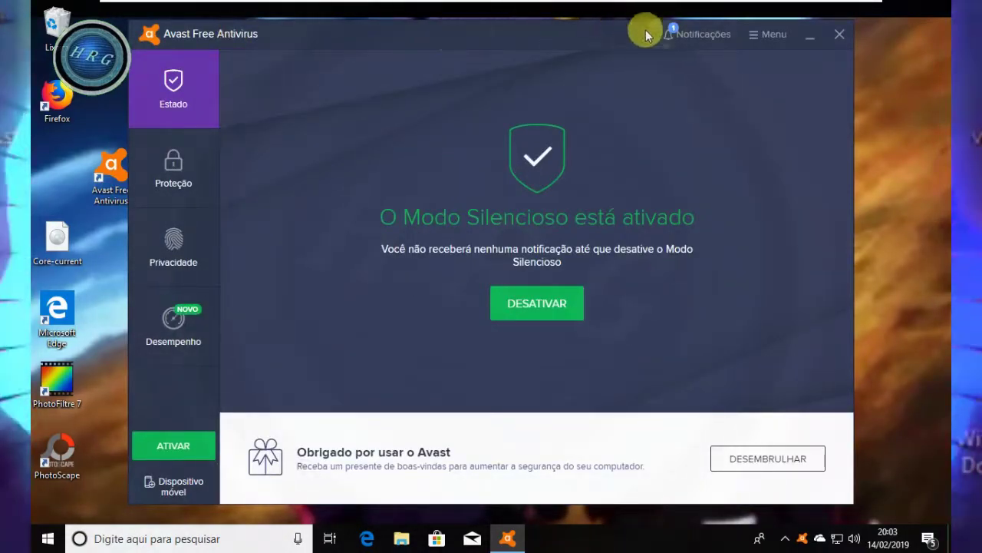
{"action": "left_click", "coordinate": [847, 37]}
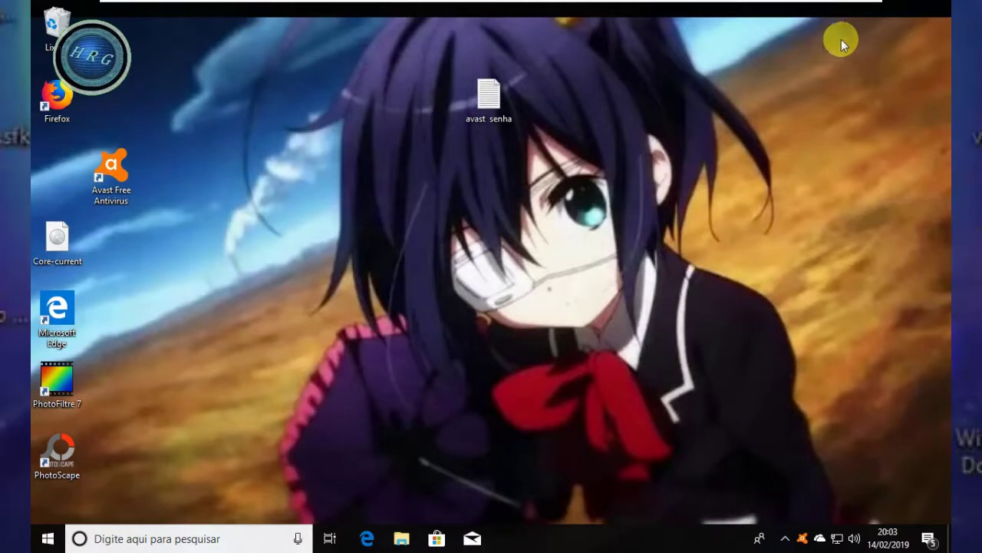